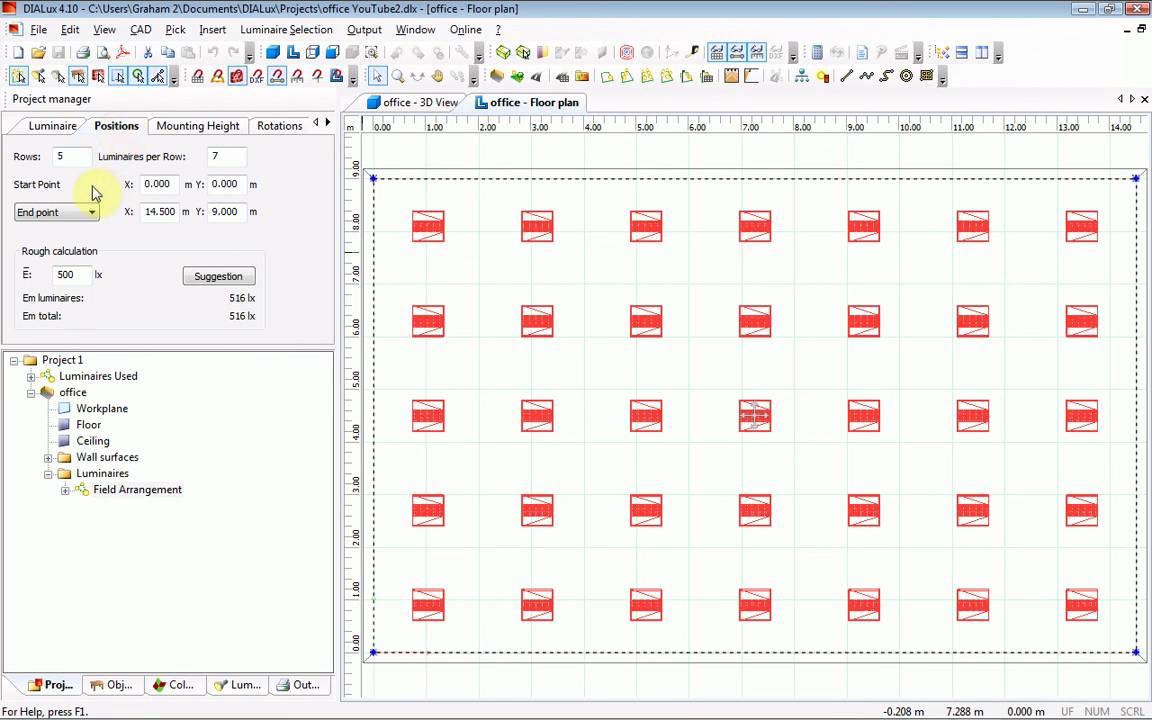
Step: Switch the luminaire field's extent definition from end point to luminaire distance
left_click(213, 217)
left_click(88, 211)
left_click(84, 240)
Step: Set the X spacing to 2.4 m and accept discarding the old calculation results
key("BackSpace")
key("BackSpace")
key("BackSpace")
type("4")
key("Return")
left_click(591, 451)
left_click(245, 233)
left_click(249, 231)
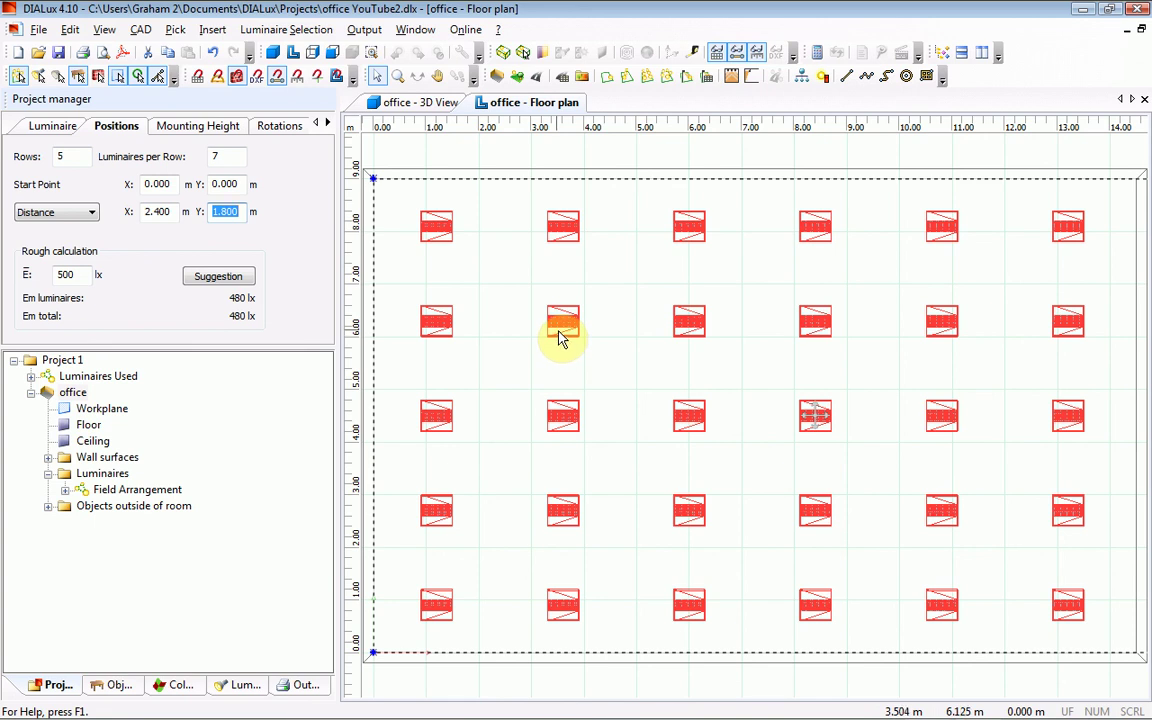
Step: Cut each row from 7 to 6 luminaires, dropping the estimate to 444 lx
left_click(372, 55)
left_click(372, 55)
left_click(219, 156)
key("BackSpace")
type("6")
key("Return")
left_click(217, 157)
Step: Centre the luminaire field with Align and distribute > Centered in space
left_click(648, 336)
right_click(648, 338)
mouse_move(766, 432)
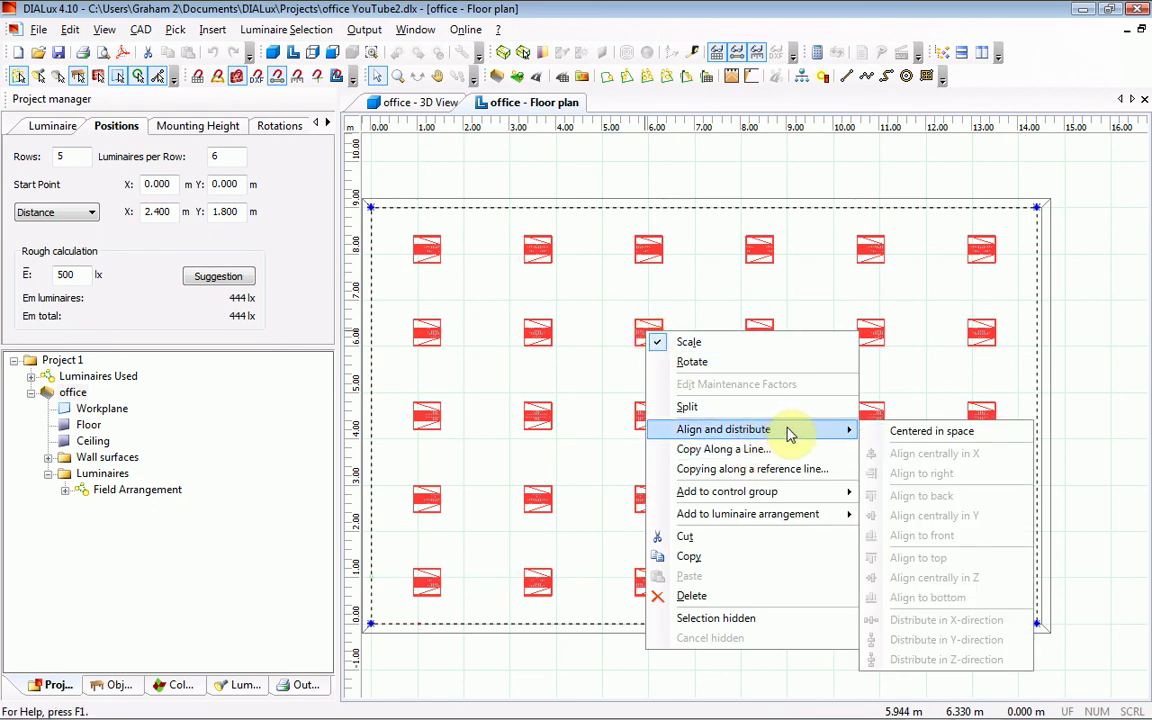
left_click(925, 432)
Step: Run the lighting calculation and generate the compact result overview
left_click(817, 52)
left_click(720, 655)
left_click(862, 53)
Step: Review the 491 lx results page, close the preview, and return to the office floor plan
scroll(812, 167, "down", 5)
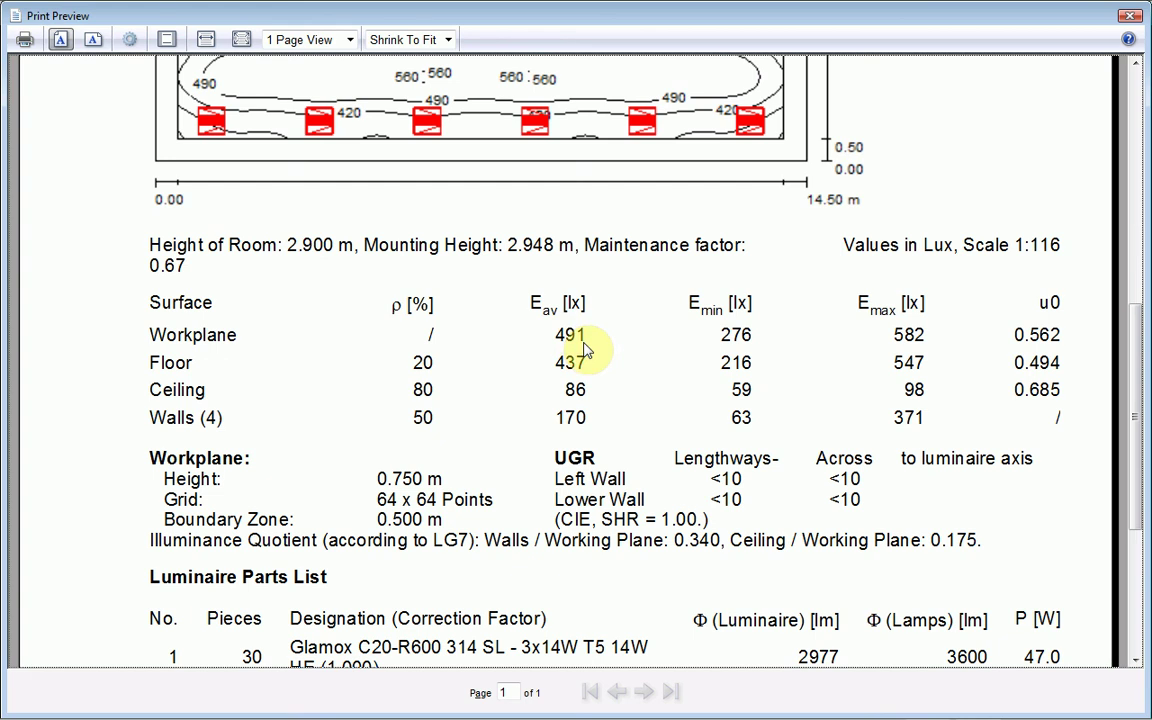
left_click_drag(1134, 442, 1124, 108)
left_click(1131, 19)
left_click(515, 104)
Step: Turn off the display grid and expand Project 1 > office in the Output tree
left_click(718, 55)
left_click(298, 686)
left_click(14, 362)
left_click(31, 441)
left_click_drag(324, 496, 324, 515)
left_click(324, 515)
Step: Open Luminaires (layout plan), check its Details and More Details tabs, then return to the floor plan
double_click(80, 424)
left_click(88, 127)
left_click(212, 133)
left_click(532, 104)
Step: Draw a reference grid spanning the office's full length and width
left_click(927, 78)
left_click(367, 646)
left_click(1112, 646)
left_click(1087, 193)
Step: Set the grid's Size X and Y to 0.600 m and its angle to 0
left_click(112, 208)
key("Return")
left_click(196, 210)
key("Tab")
type("0")
key("Tab")
left_click(500, 322)
Step: Drag the 0.6 m grid left and down until Origin Y reads 0.000
scroll(497, 322, "down", 1)
left_click(406, 606)
mouse_move(405, 620)
left_mouse_down()
mouse_move(400, 632)
mouse_move(400, 608)
left_mouse_up()
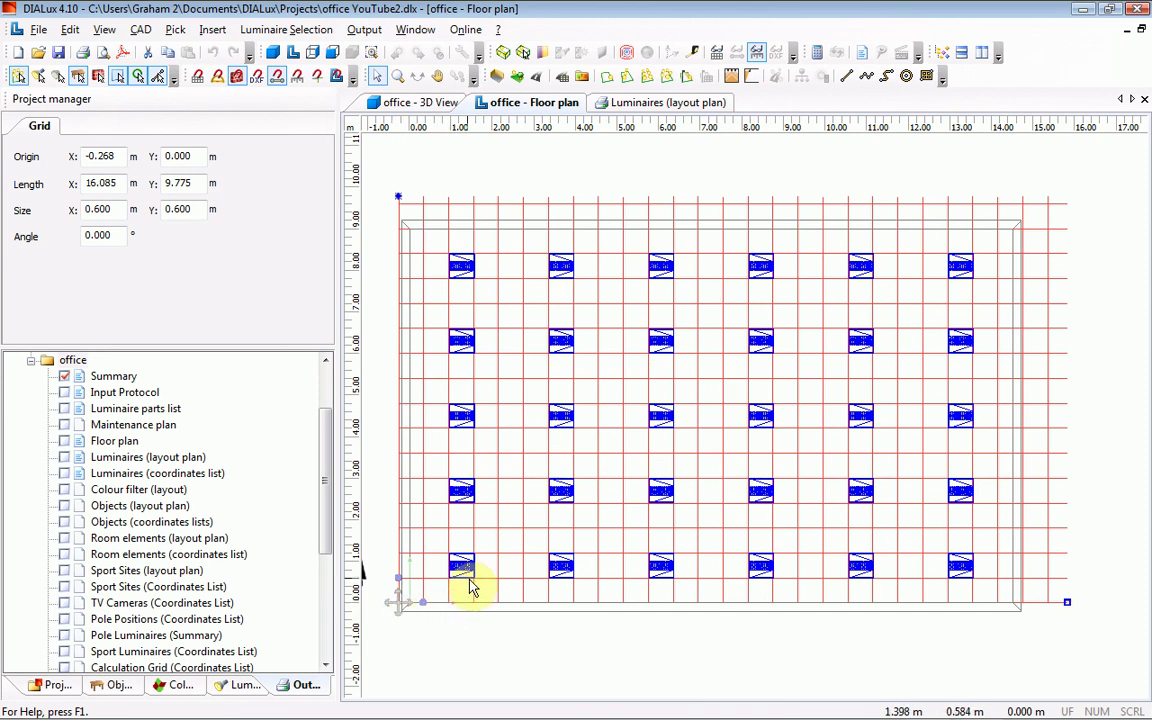